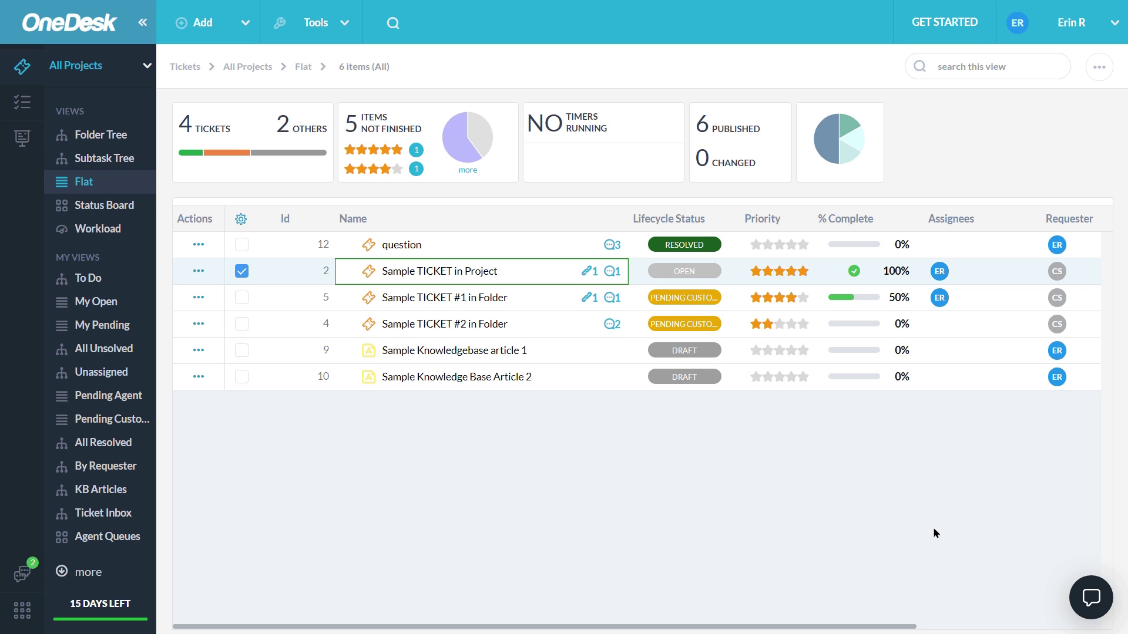
- Open the Get Started Quick Setup guide from the top bar
click(942, 36)
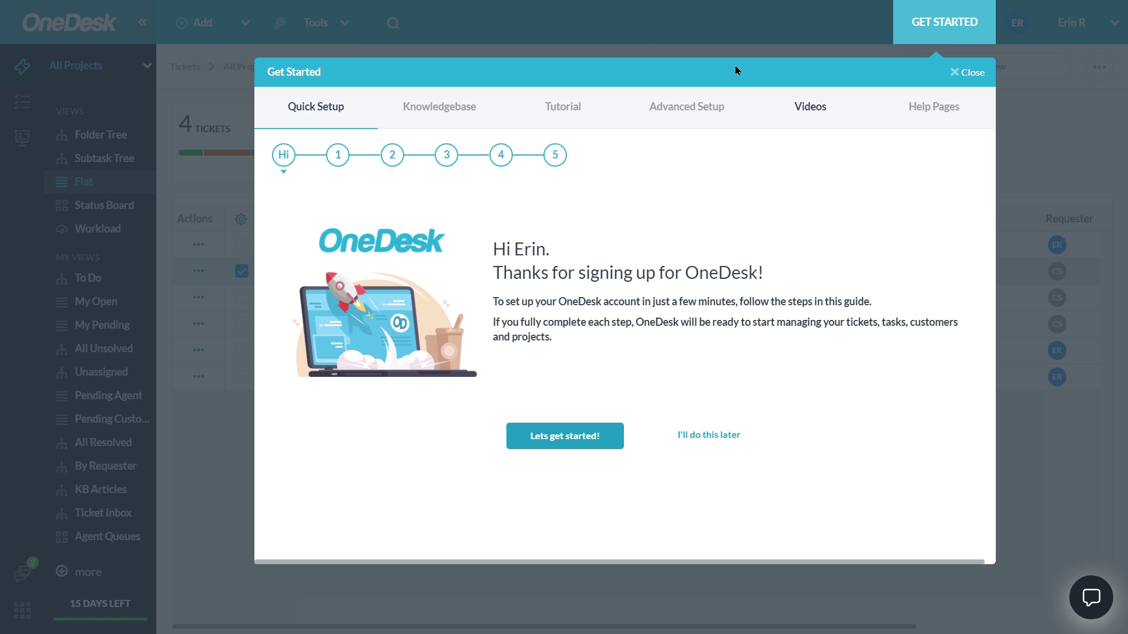
- View the 'Connect your support email' step, then close the guide, choosing to complete the steps later
click(449, 157)
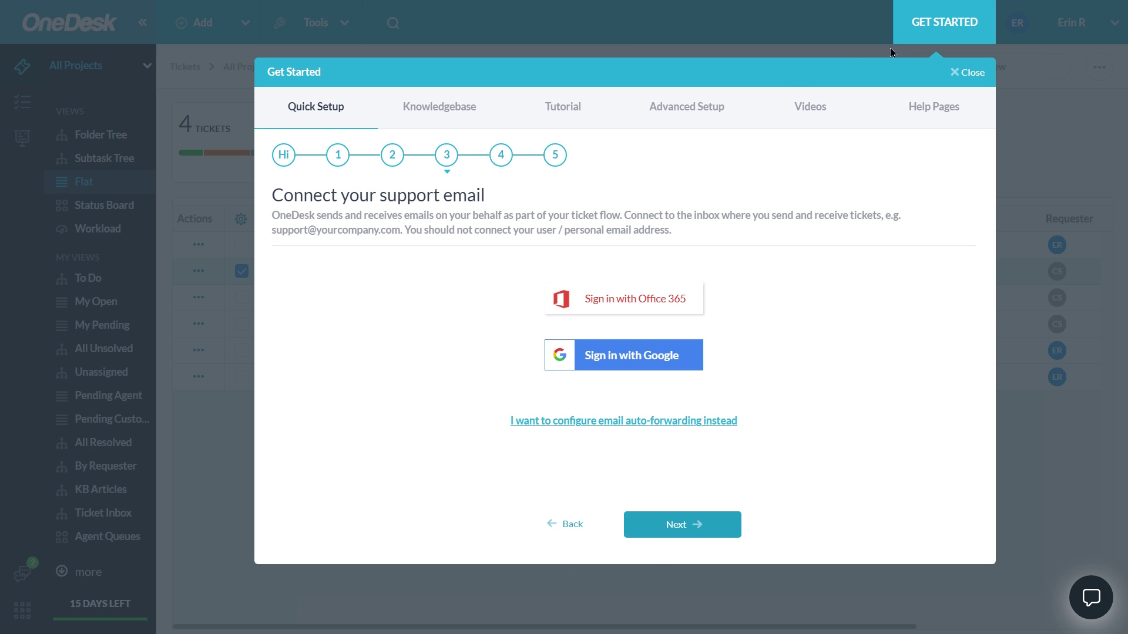
click(963, 73)
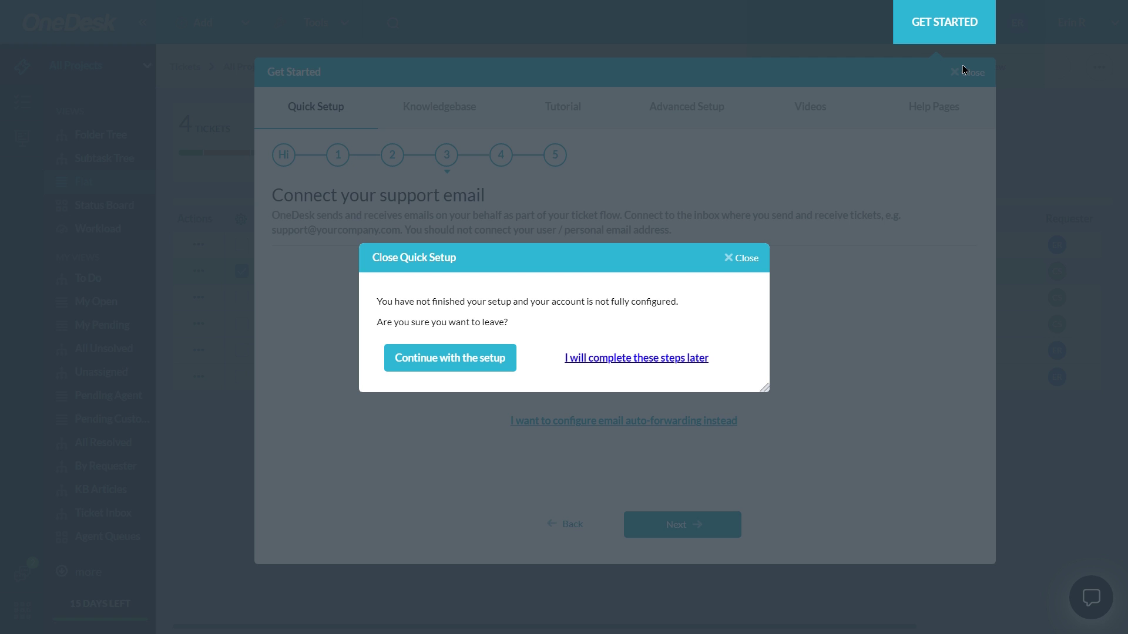
click(599, 358)
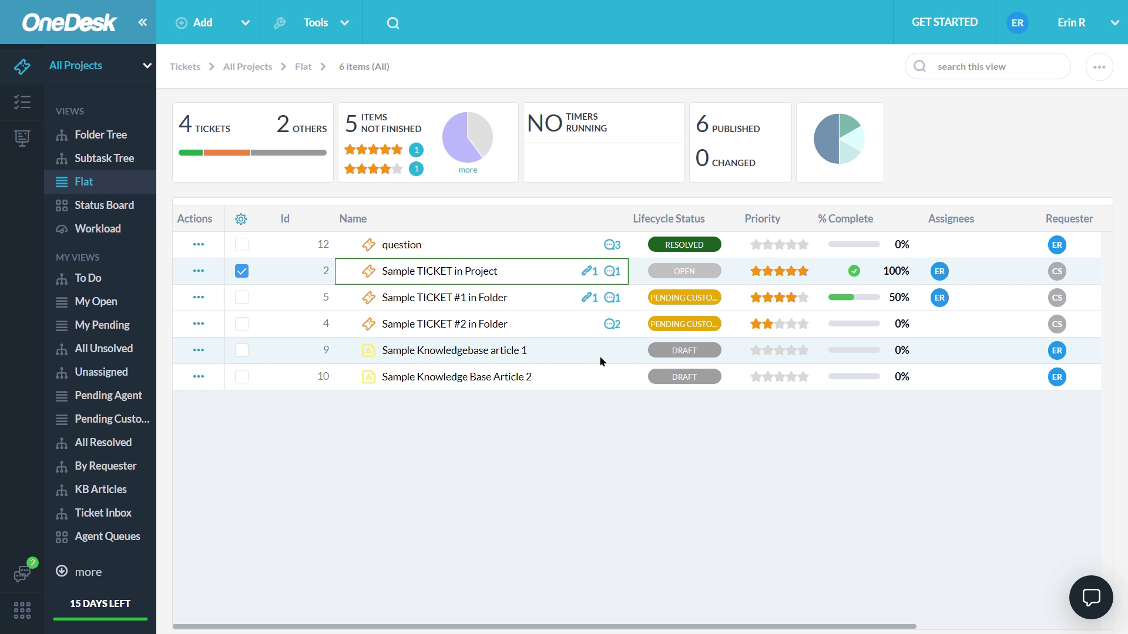
- Review the Sample TICKET in Project details and its reply box, then return to the six-item ticket list
click(433, 276)
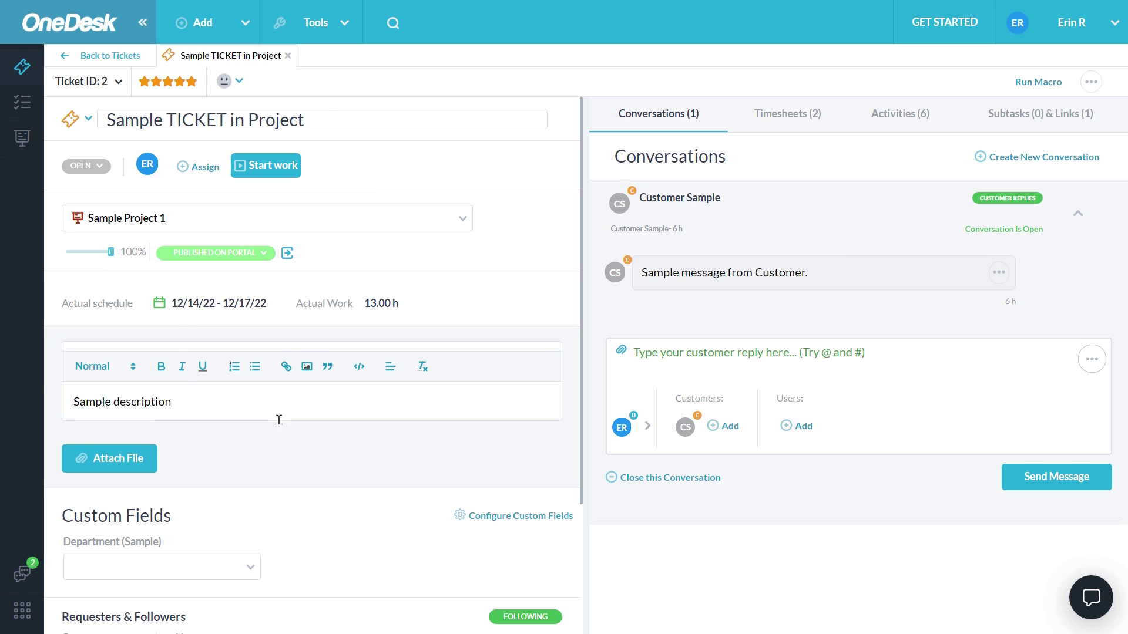
scroll(305, 456, down, 3)
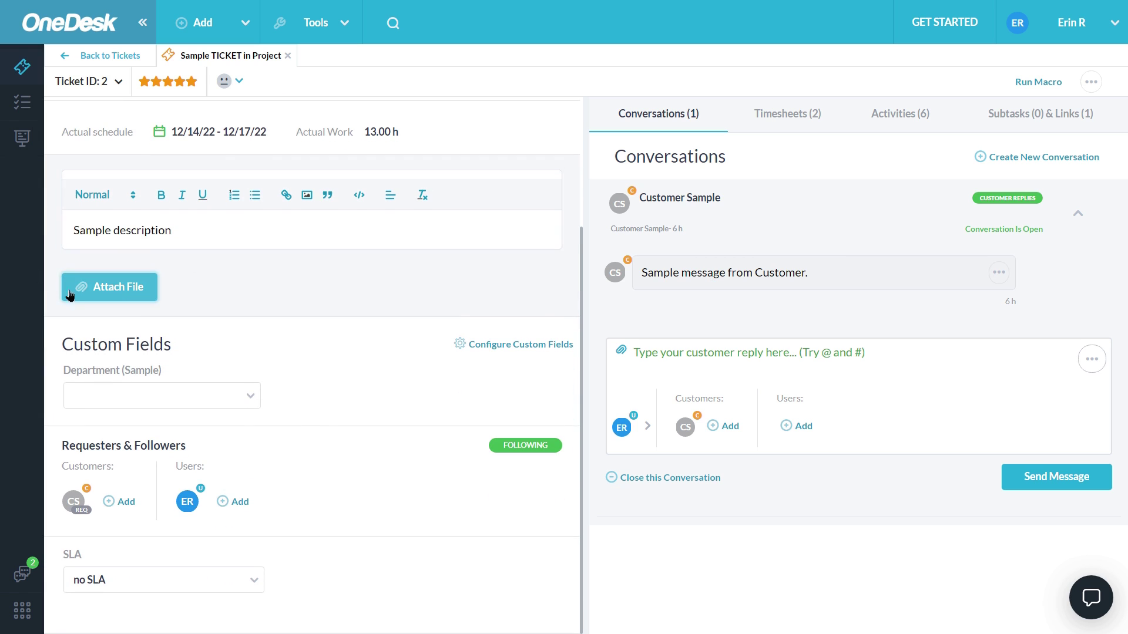
mouse_move(73, 501)
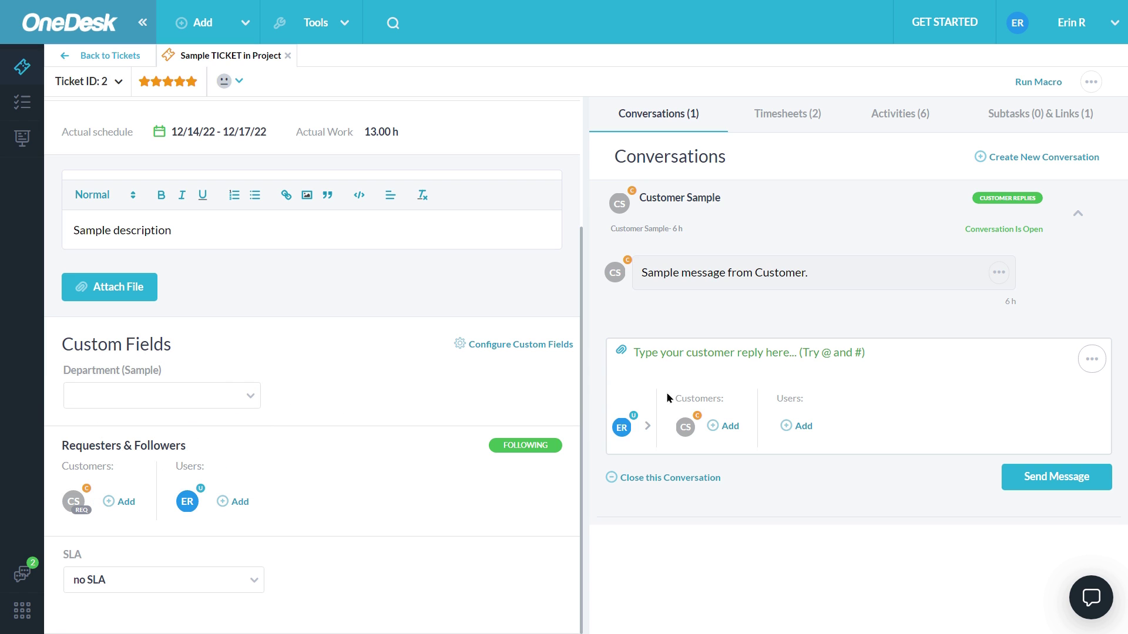
click(687, 357)
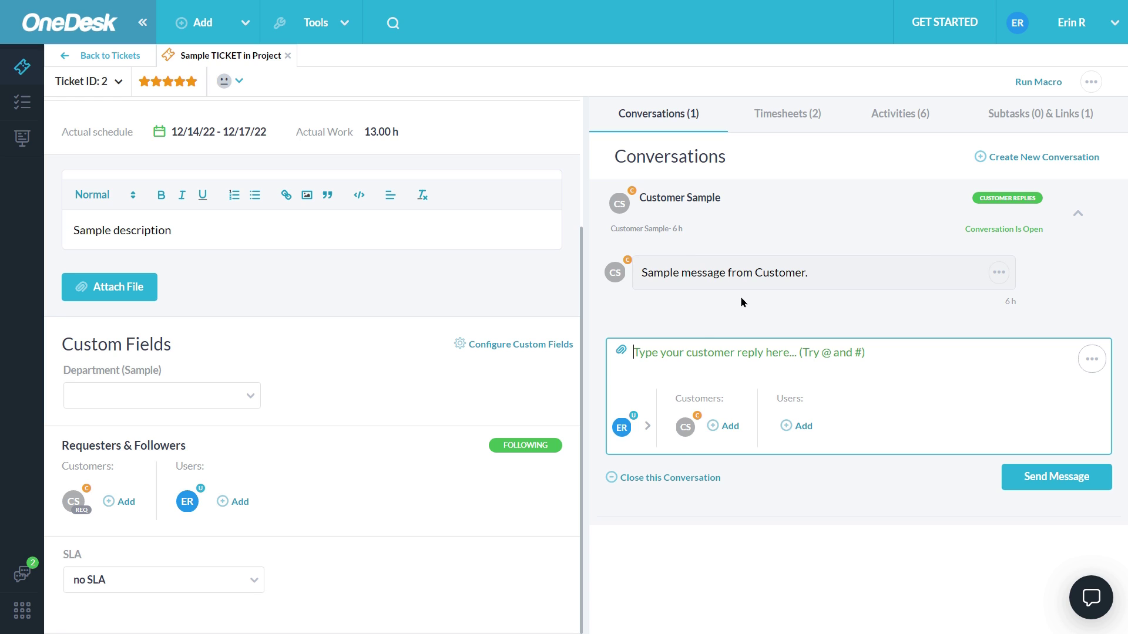
click(113, 57)
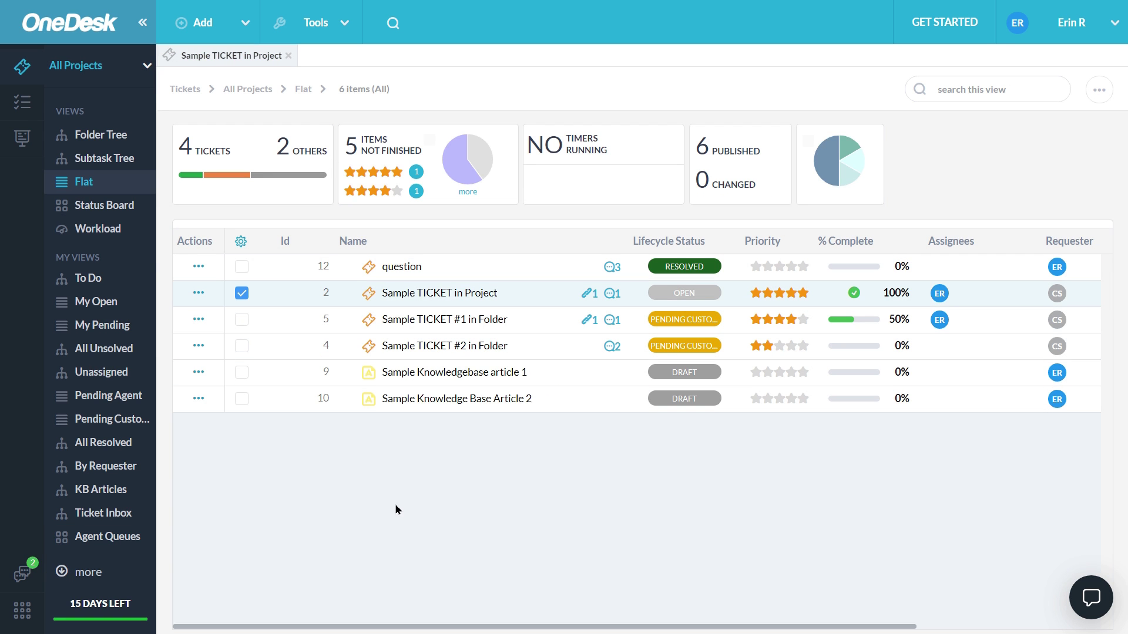
- Go from the apps grid to Administration's Emails Settings and start connecting an Office365 mailbox
click(25, 620)
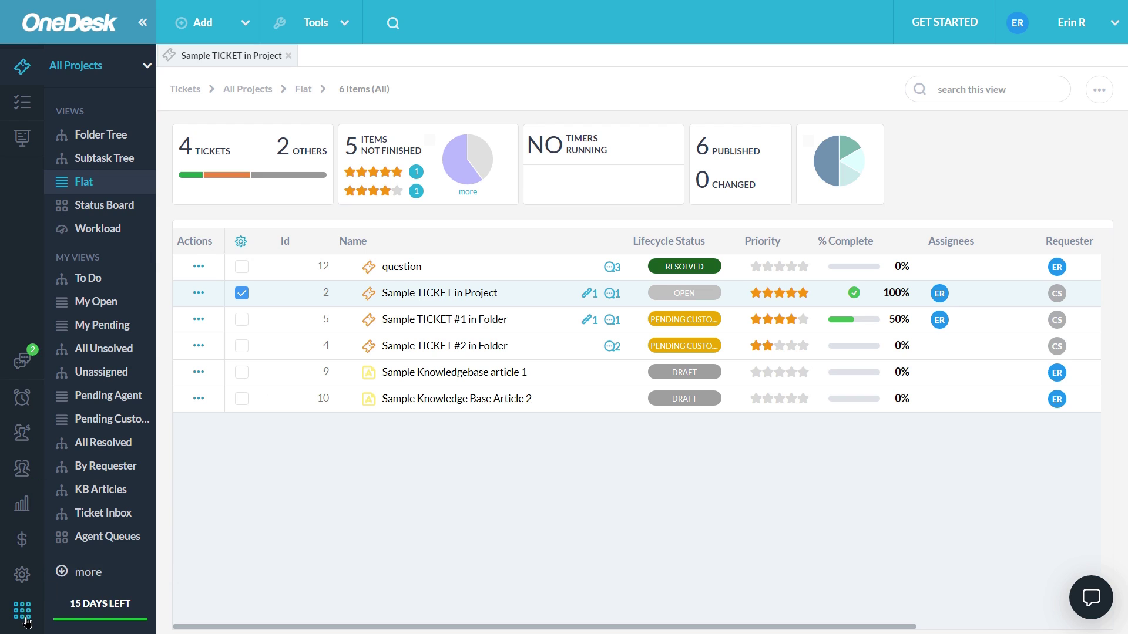
click(24, 577)
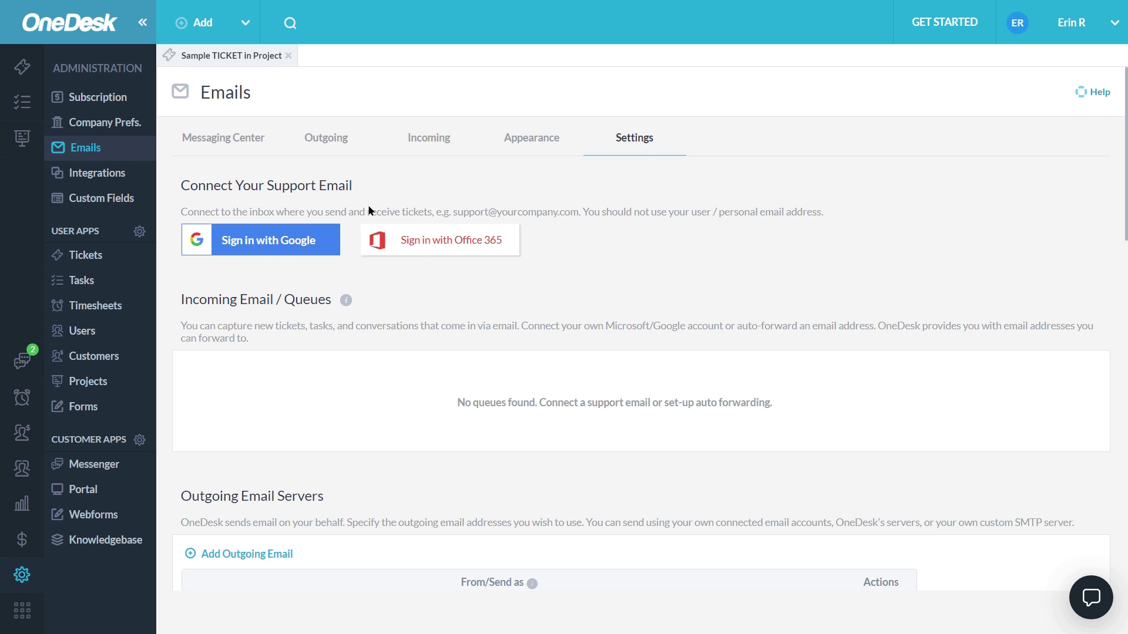
click(406, 244)
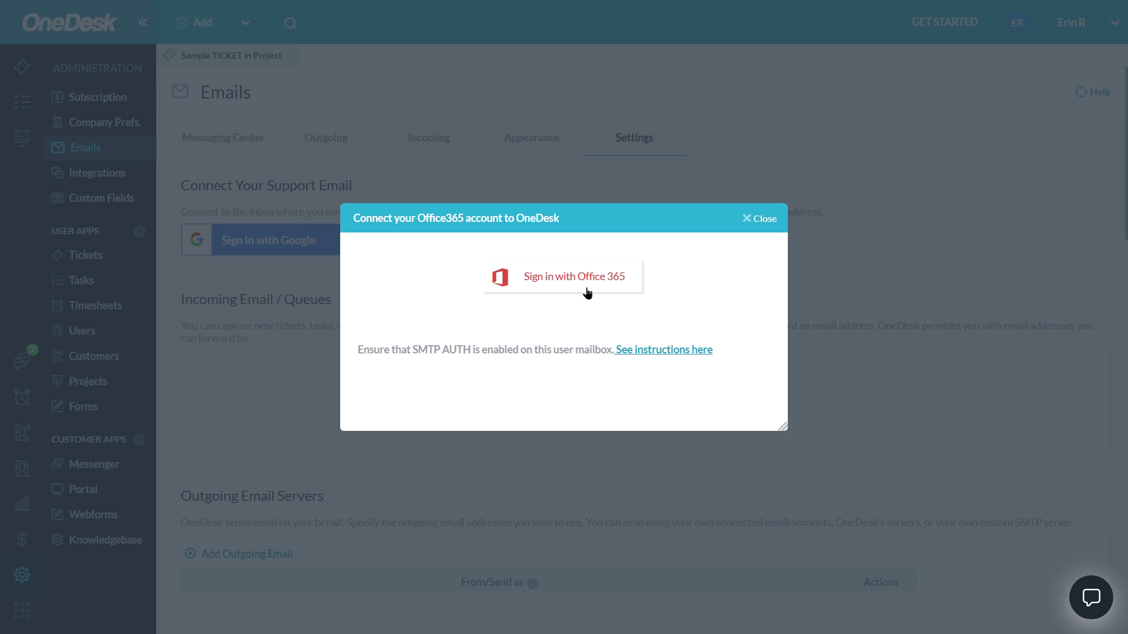
click(775, 218)
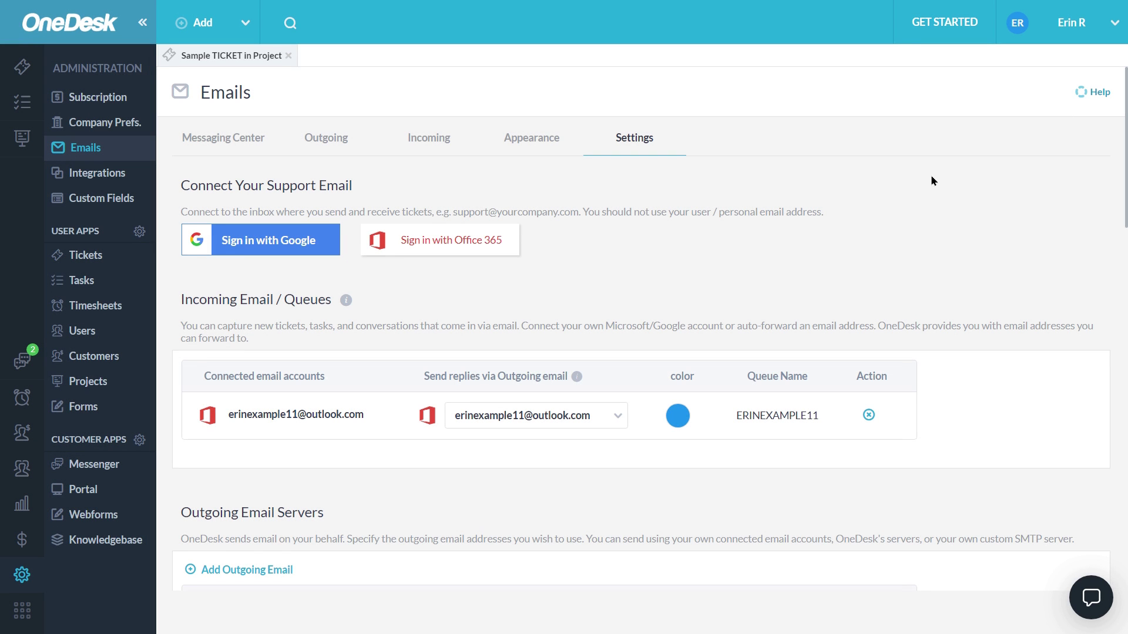
scroll(438, 270, down, 2)
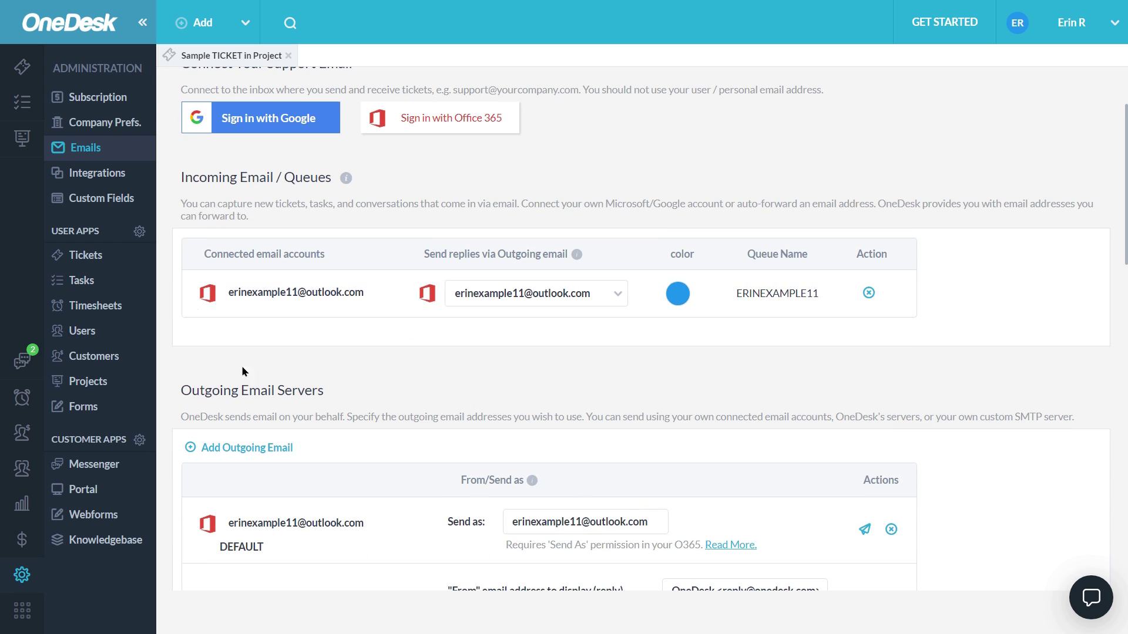
scroll(518, 309, down, 2)
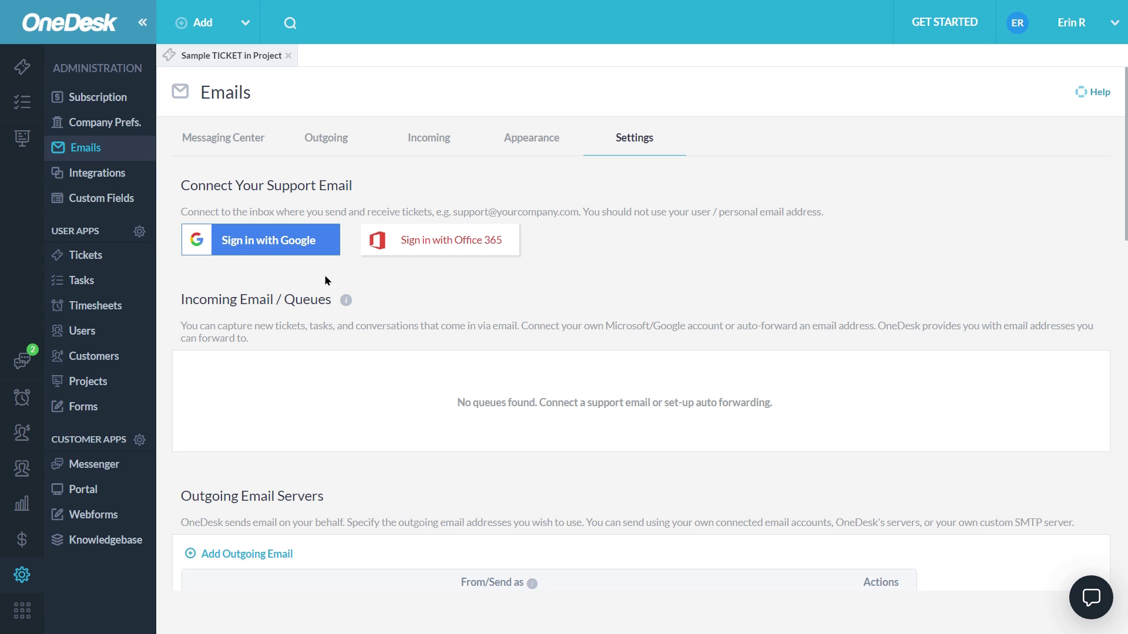
click(268, 252)
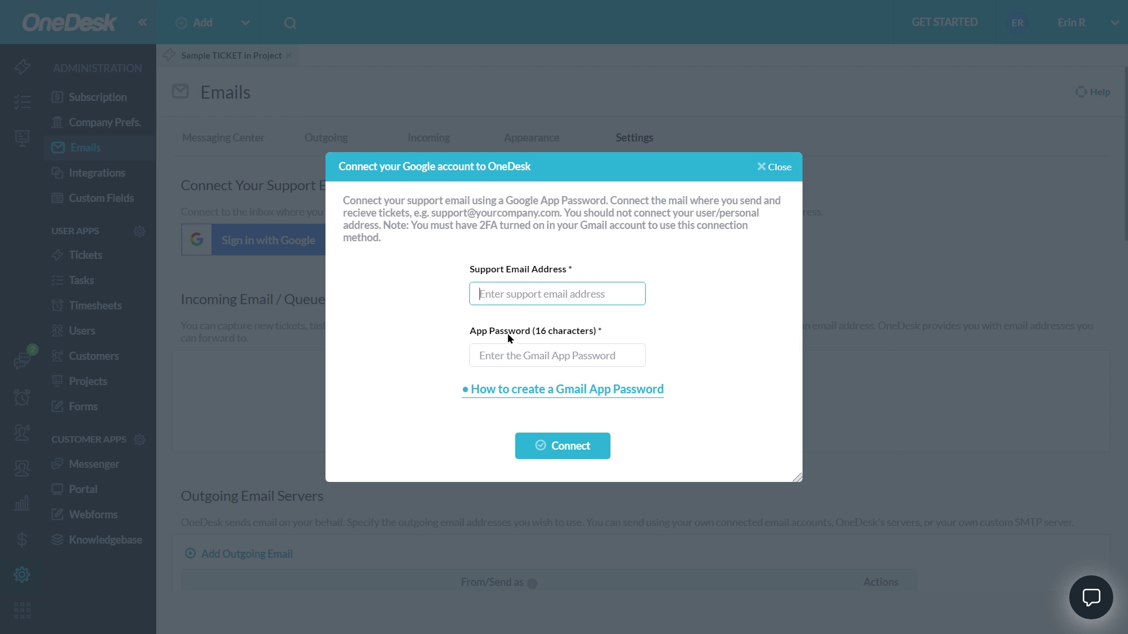
click(502, 367)
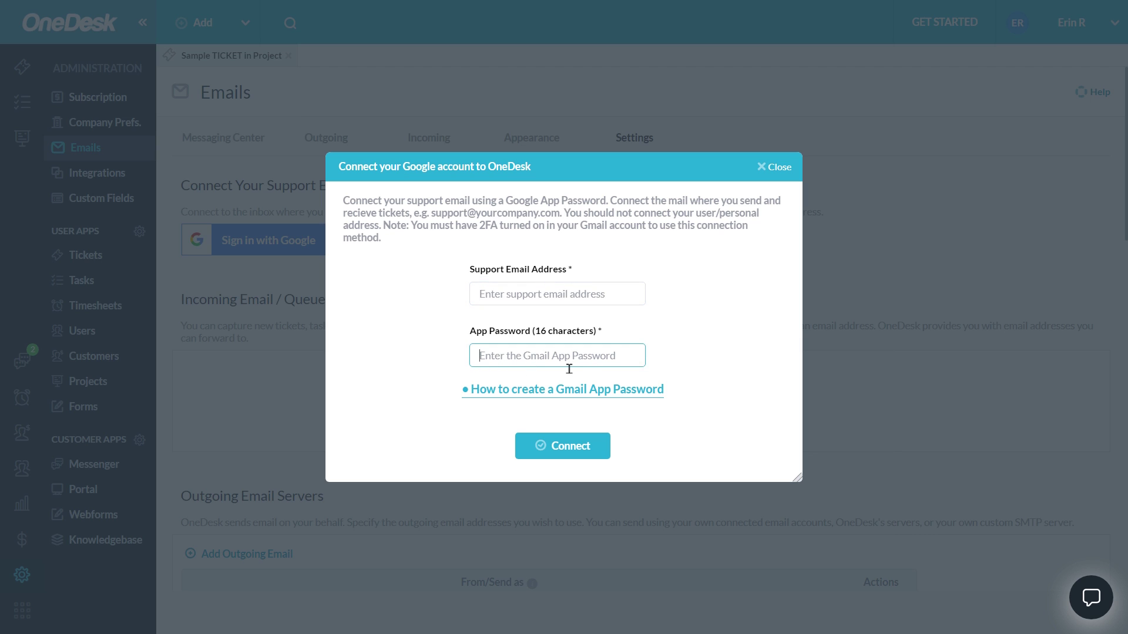
click(594, 305)
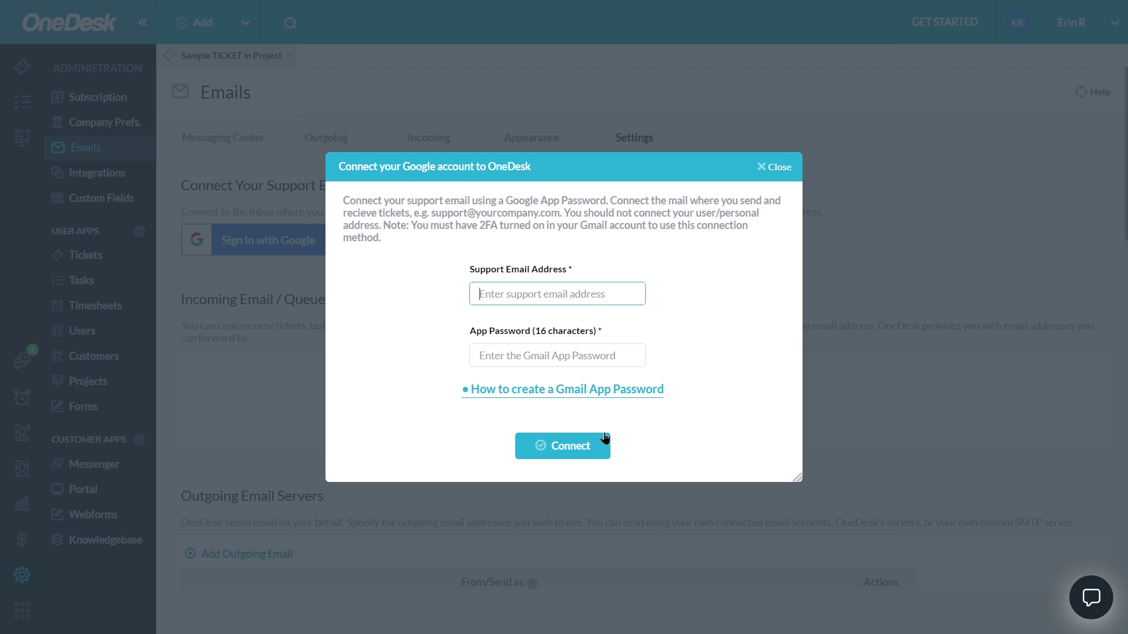
click(772, 167)
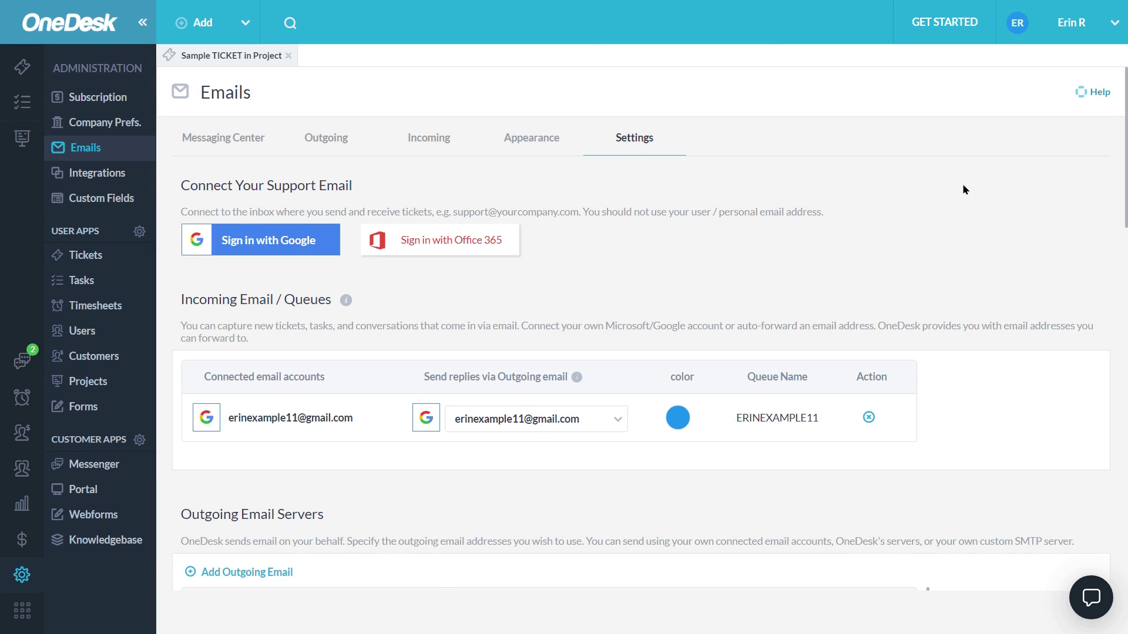
scroll(963, 187, down, 2)
scroll(589, 284, down, 2)
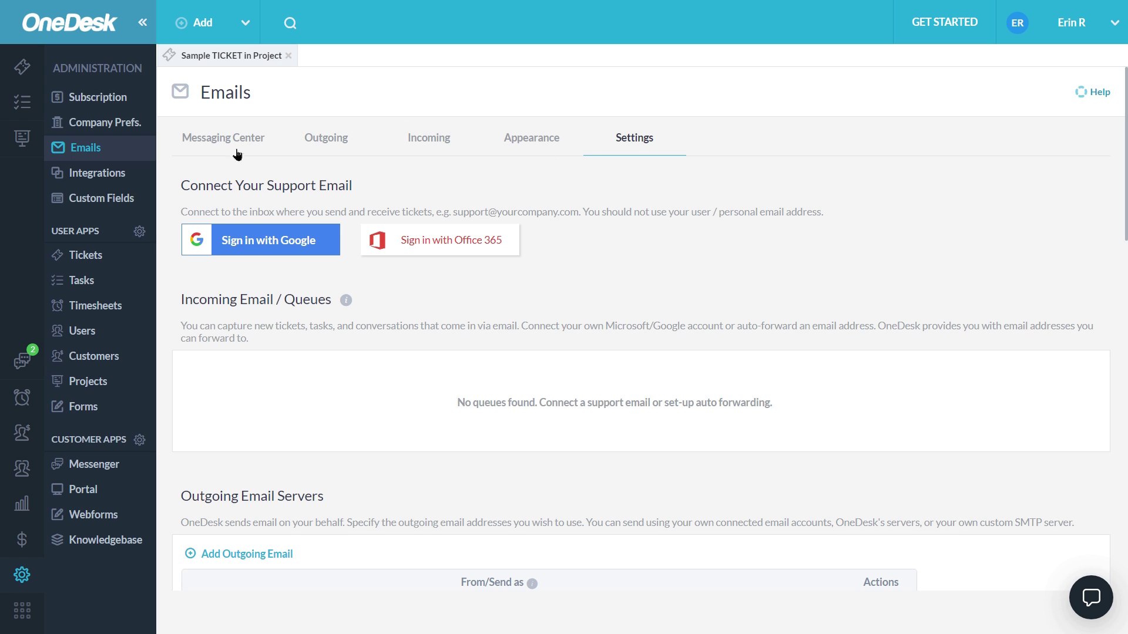
- Highlight the ticket creation email address in Tickets settings, then move to Emails administration's Messaging Center
click(81, 255)
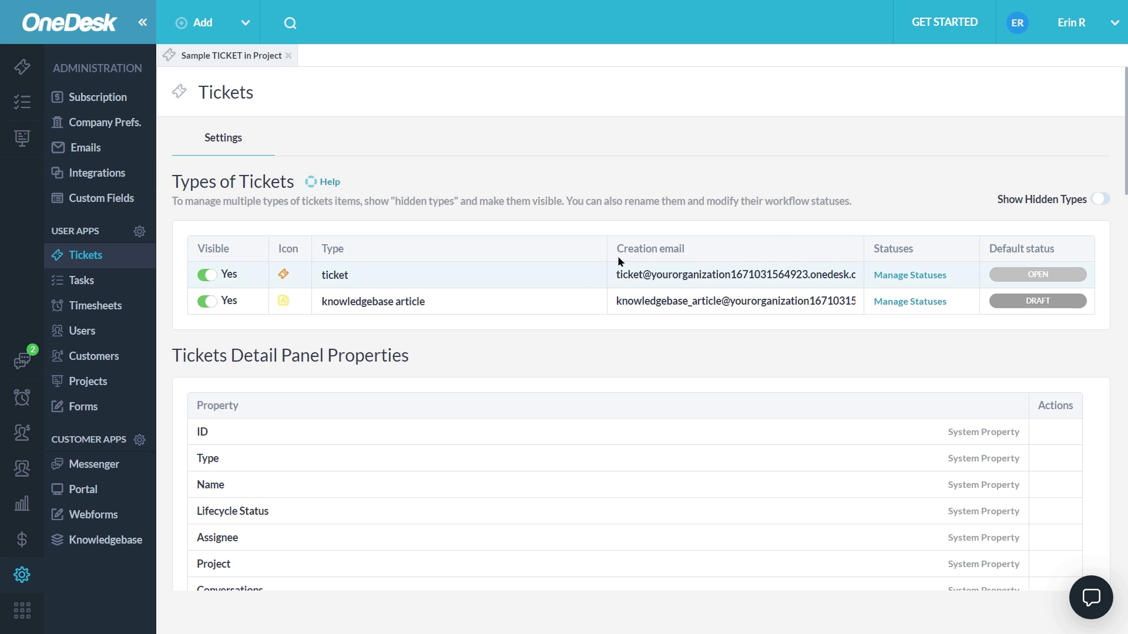
drag(625, 275, 909, 287)
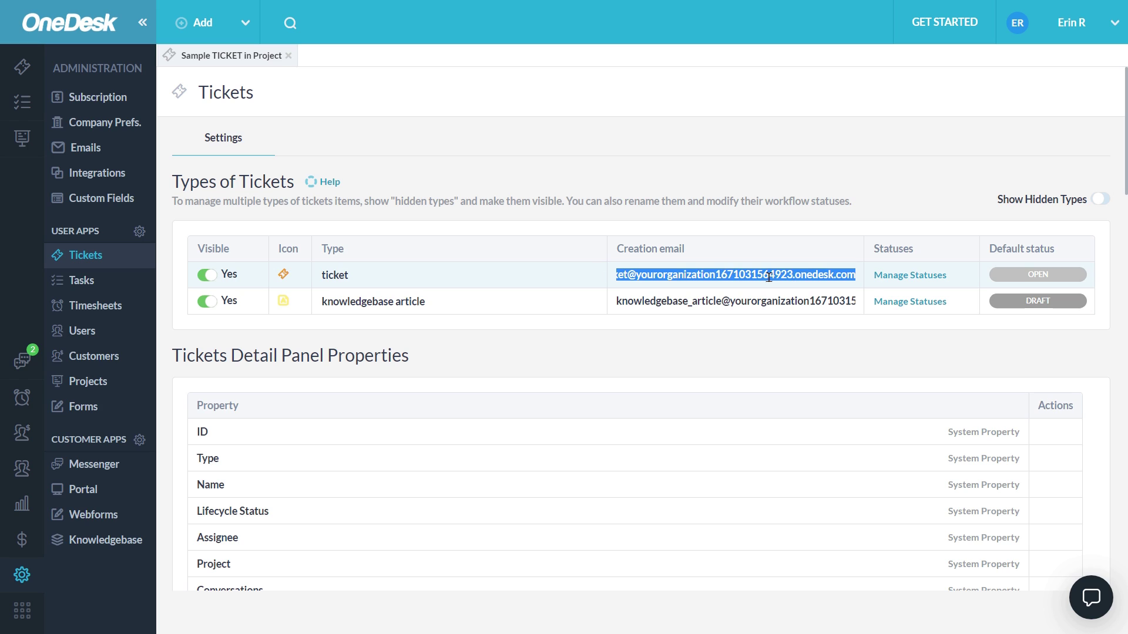
drag(847, 170, 875, 231)
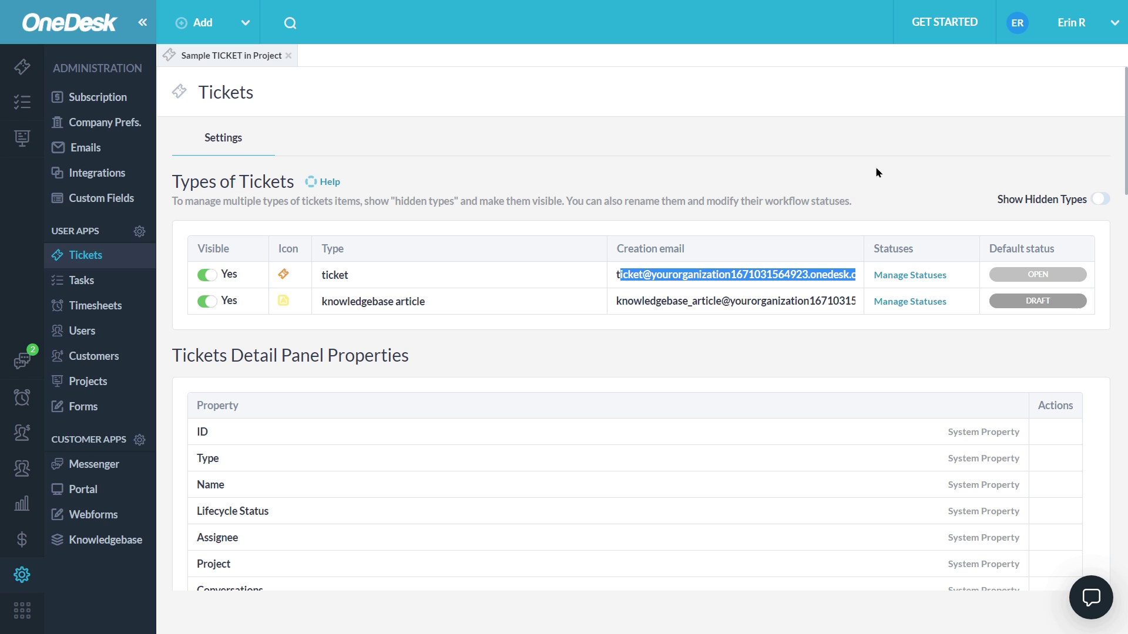
click(844, 276)
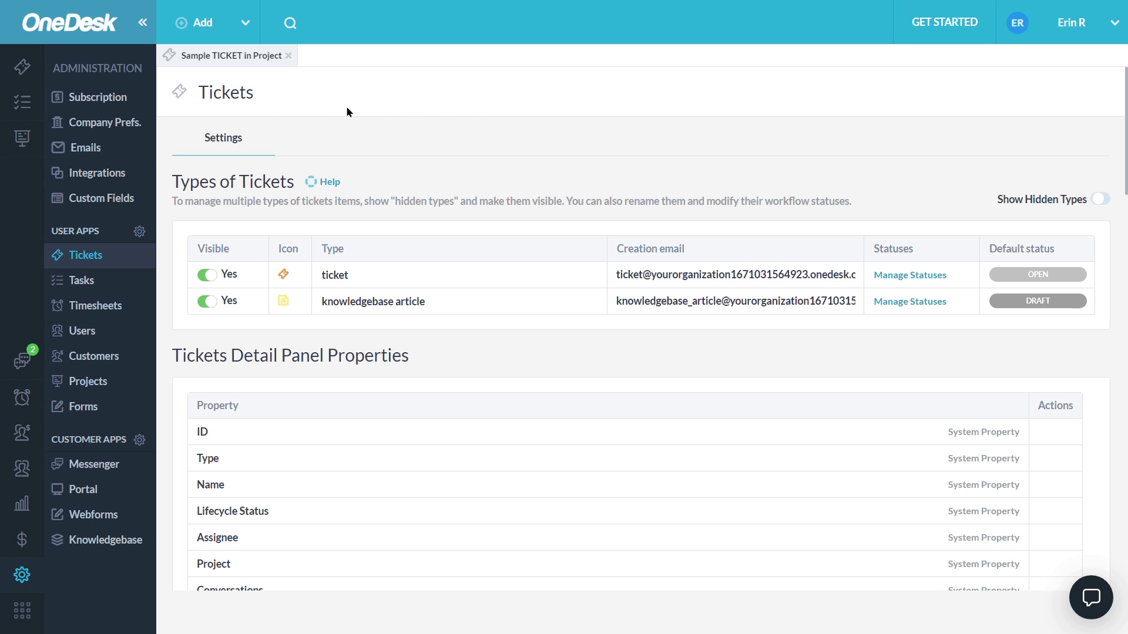
click(96, 149)
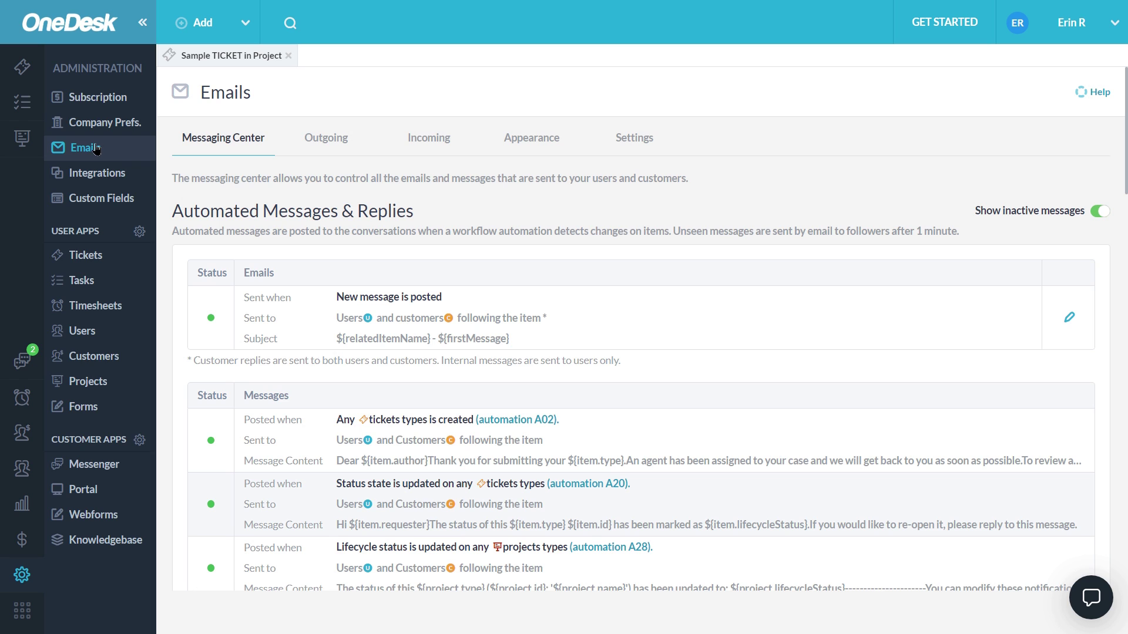
- Return to the Emails Settings tab and scroll down to the Outgoing Email Servers list
click(628, 141)
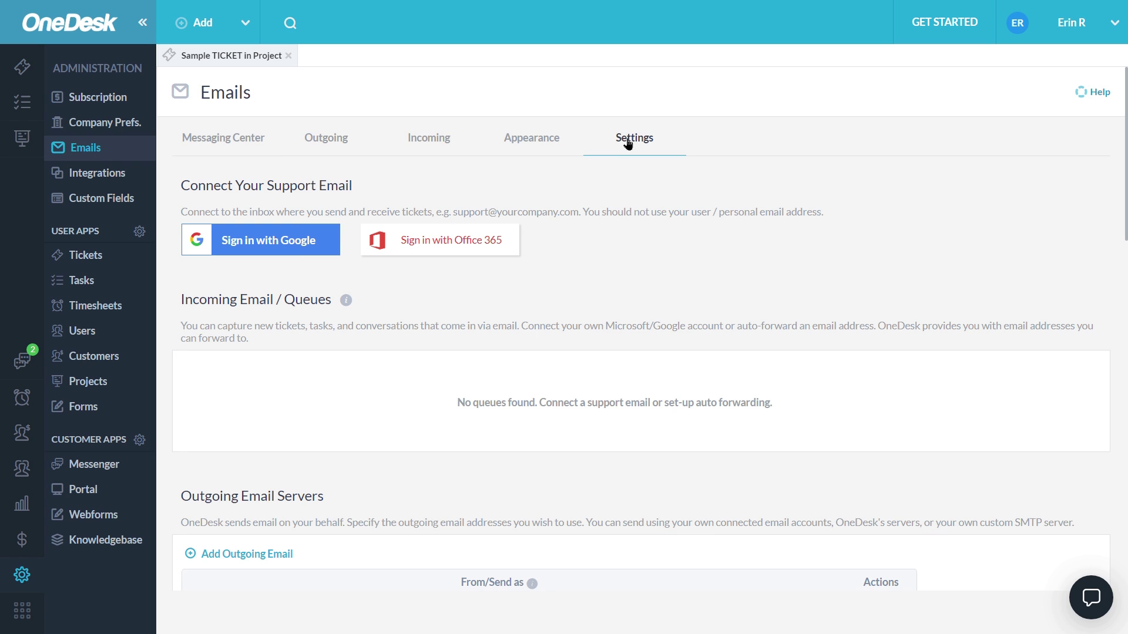
scroll(634, 259, down, 4)
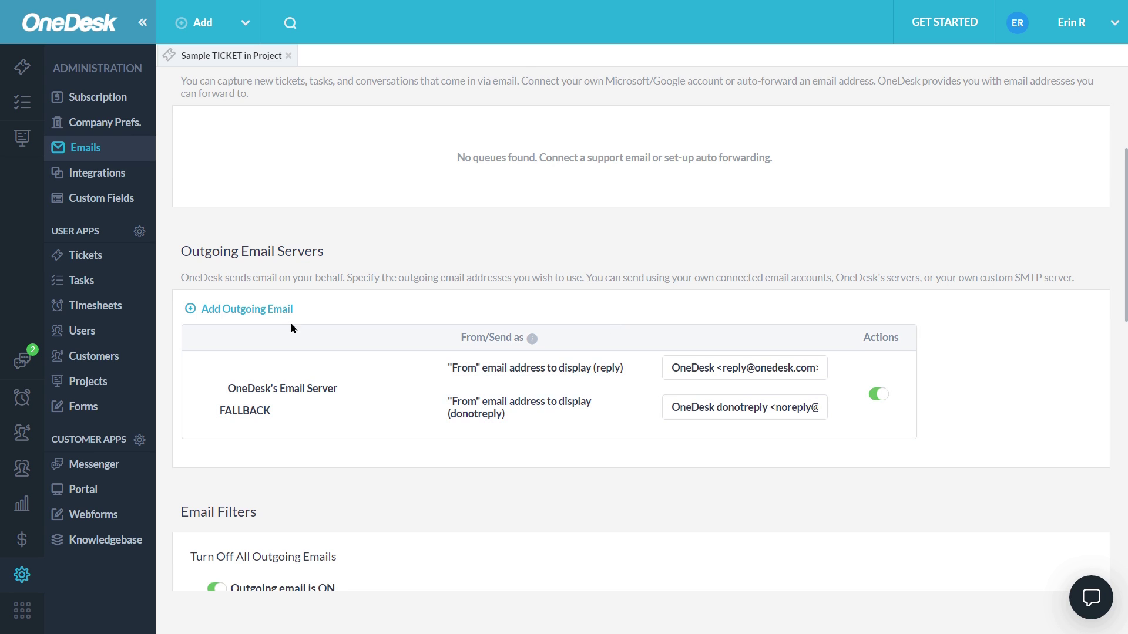
scroll(577, 181, up, 4)
scroll(661, 222, down, 6)
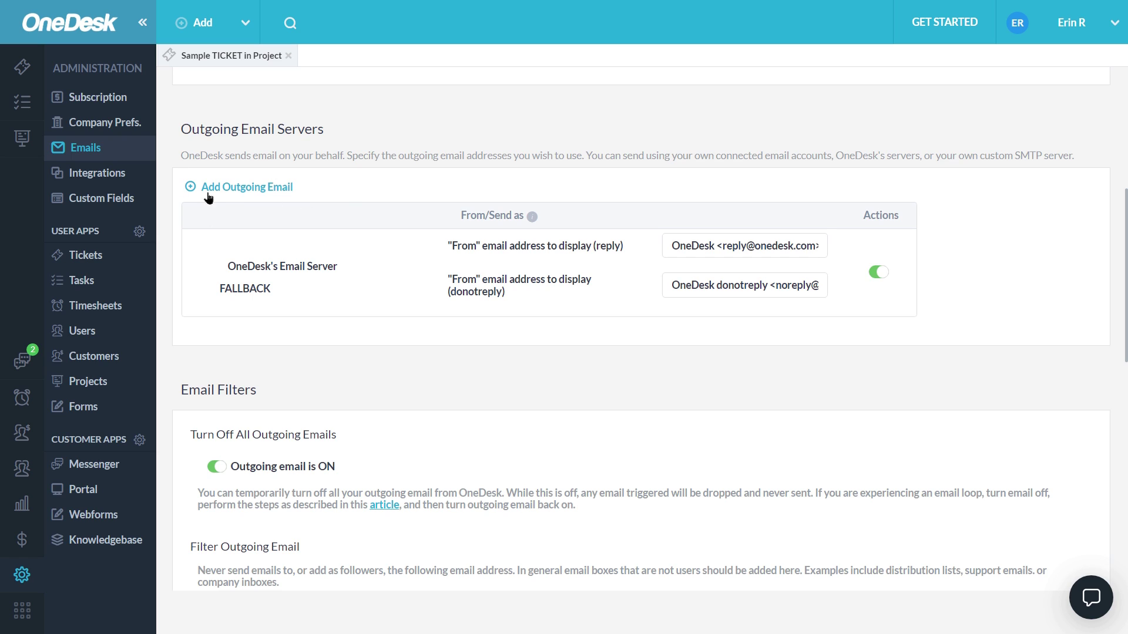
click(228, 189)
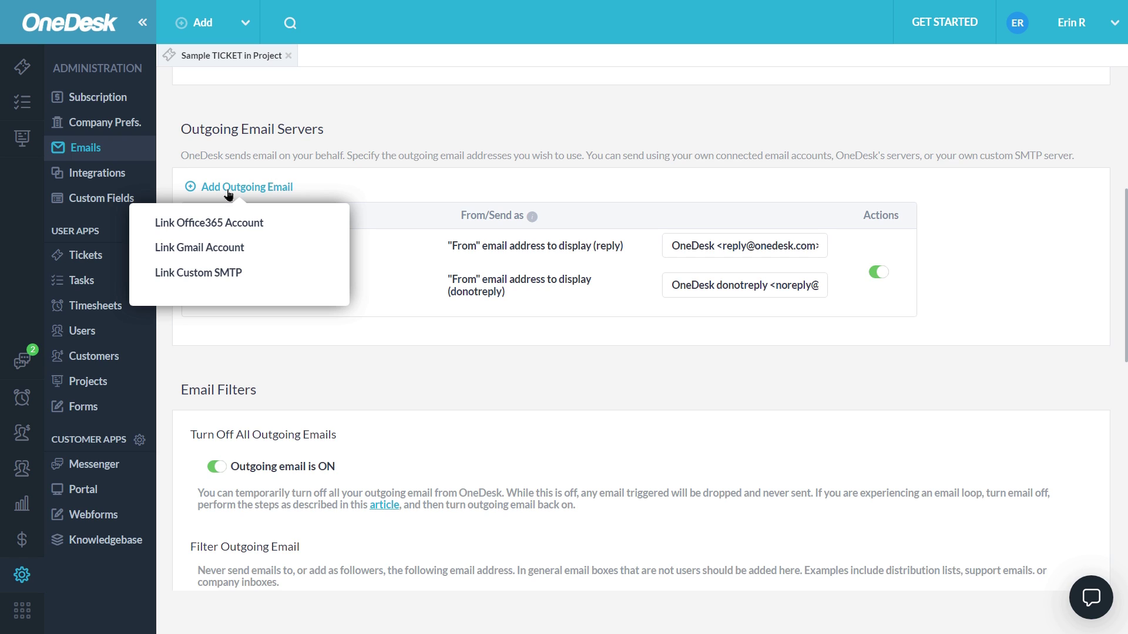
click(180, 273)
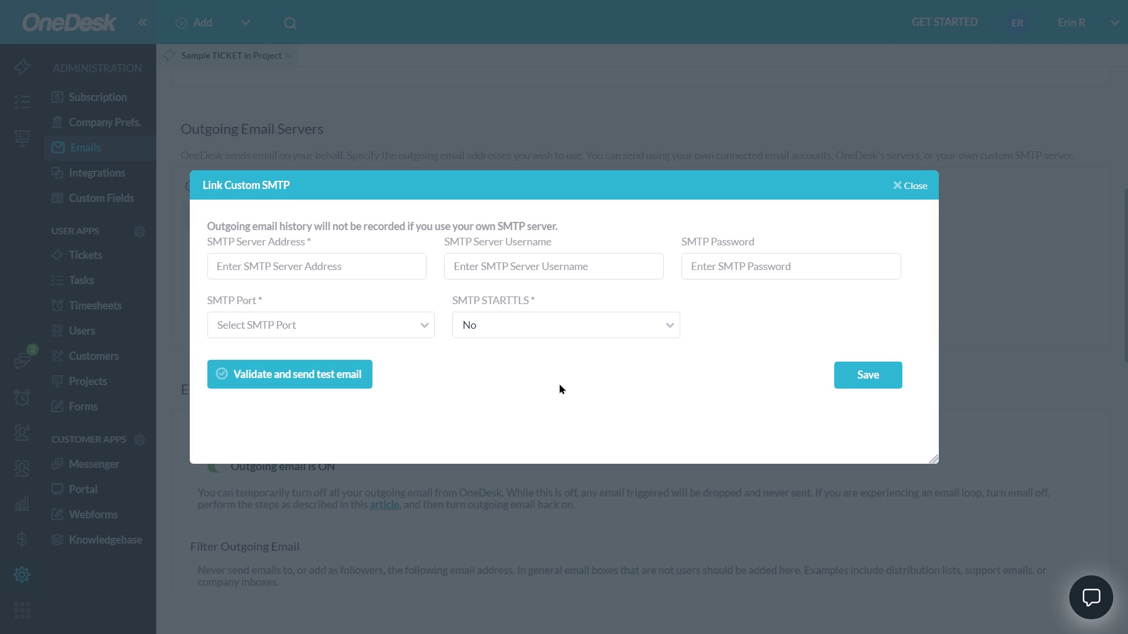
click(914, 186)
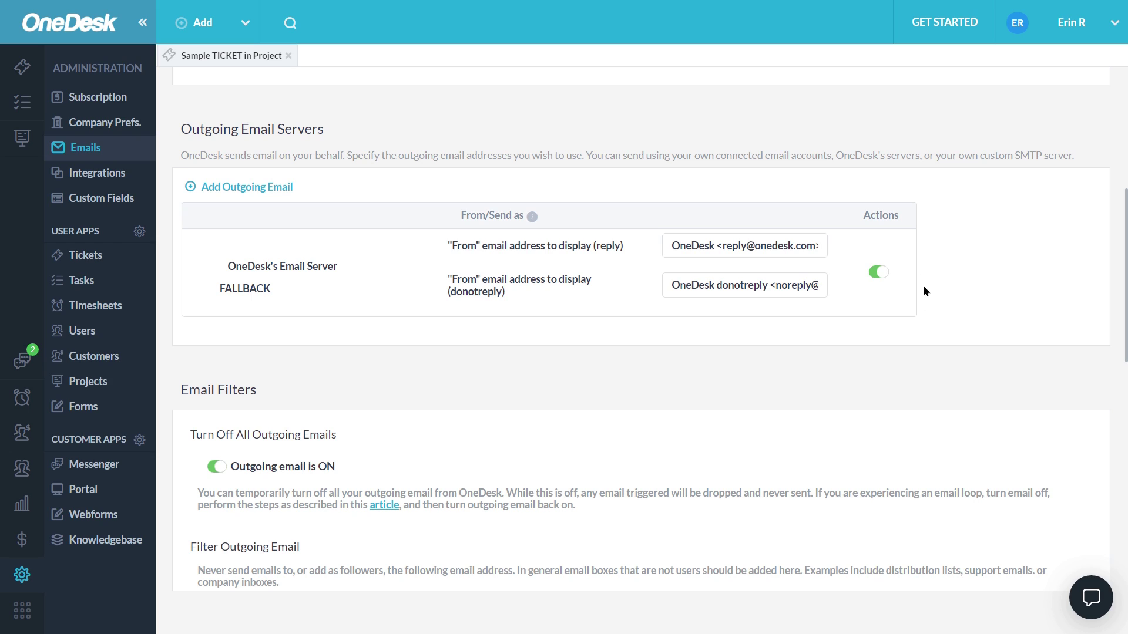